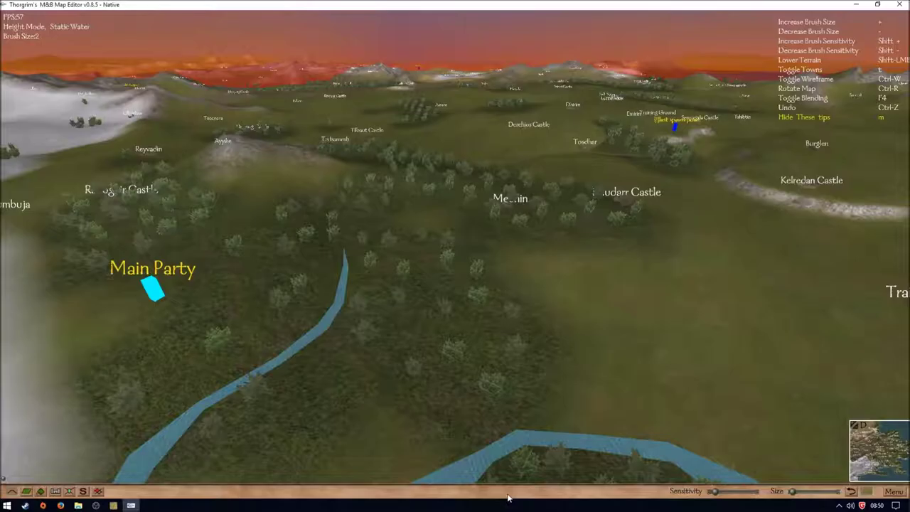
Step: Close Thorgrim's map editor and the Warband MapManager
scroll(502, 322, down, 3)
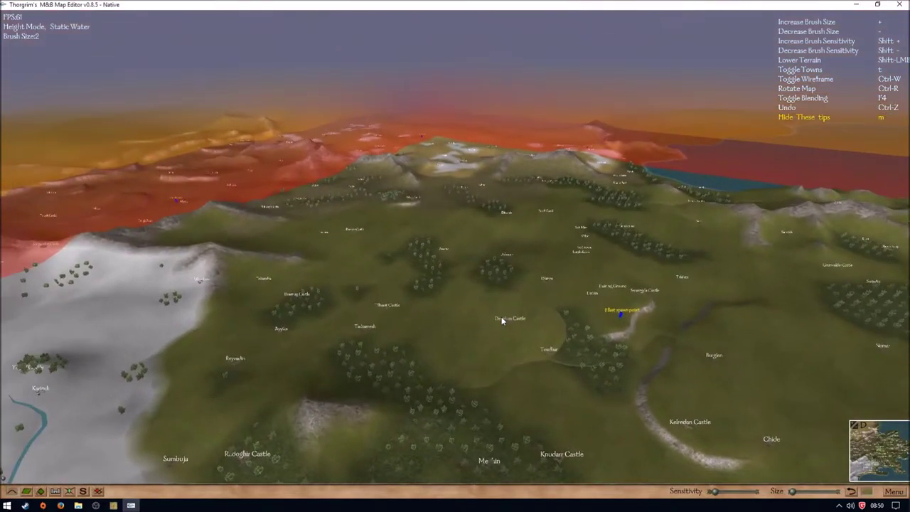
right_drag(466, 230, 544, 227)
scroll(550, 216, down, 6)
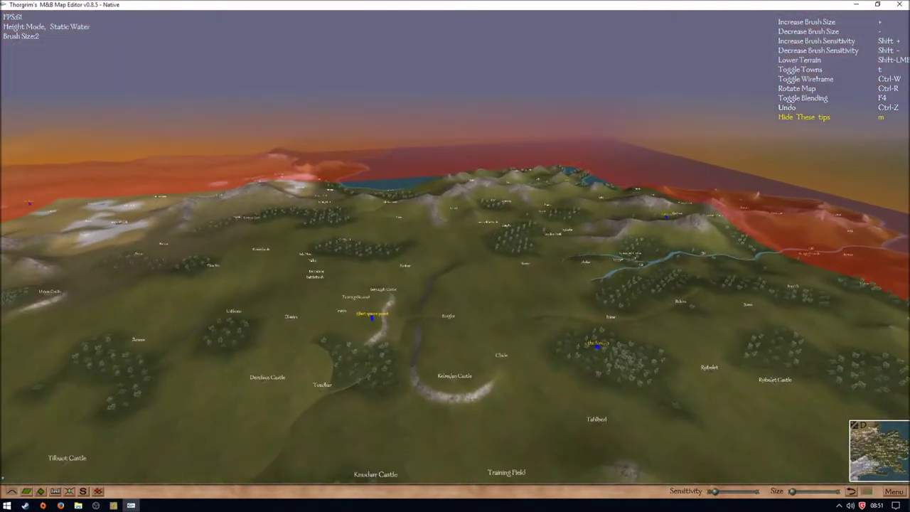
click(899, 5)
click(575, 159)
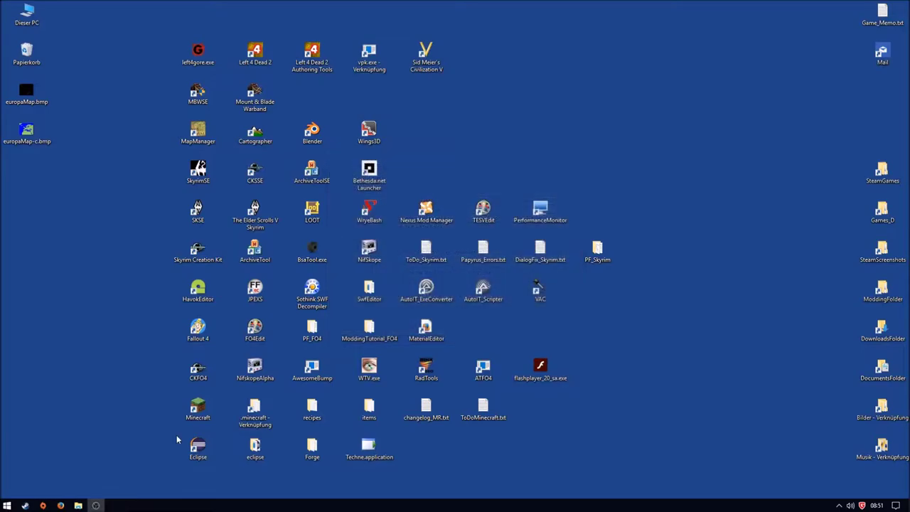
Step: In File Explorer, copy map.txt, map_icons.txt and parties.txt from the MountBlade Warband Modules\Native folder
click(124, 476)
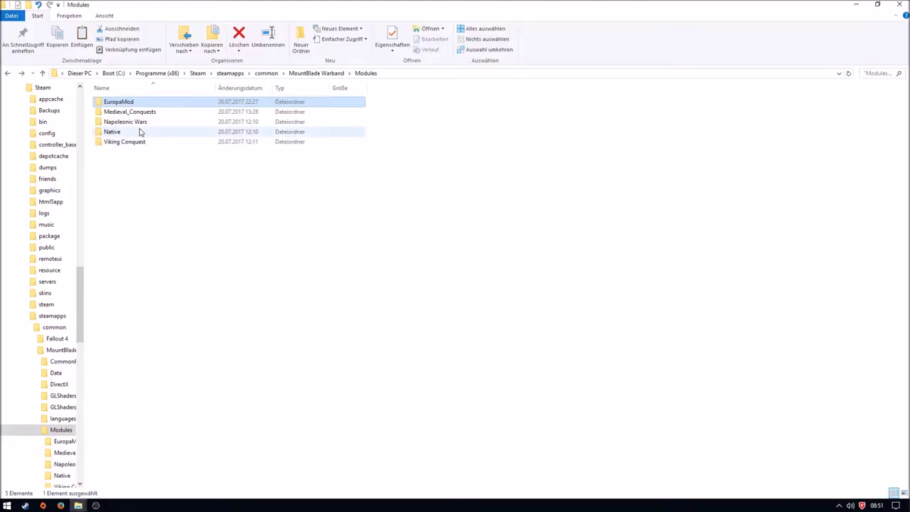
double_click(169, 132)
click(132, 252)
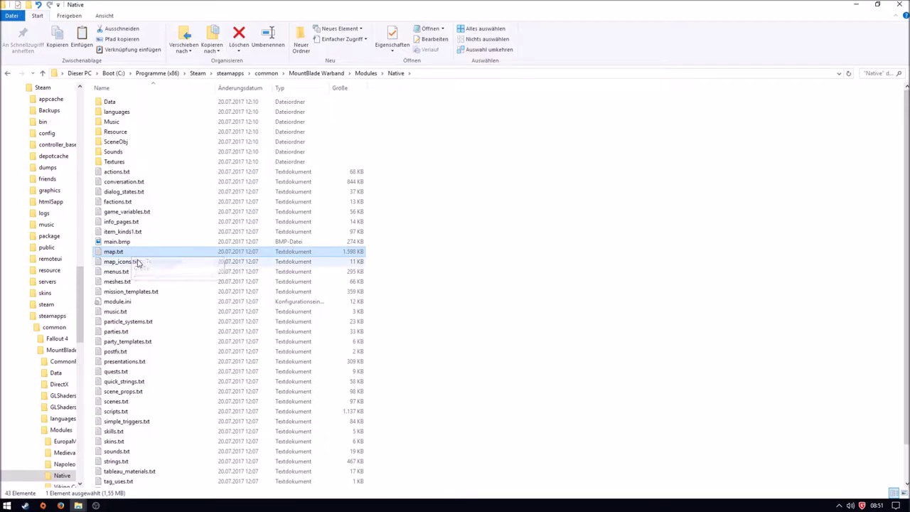
ctrl+click(135, 262)
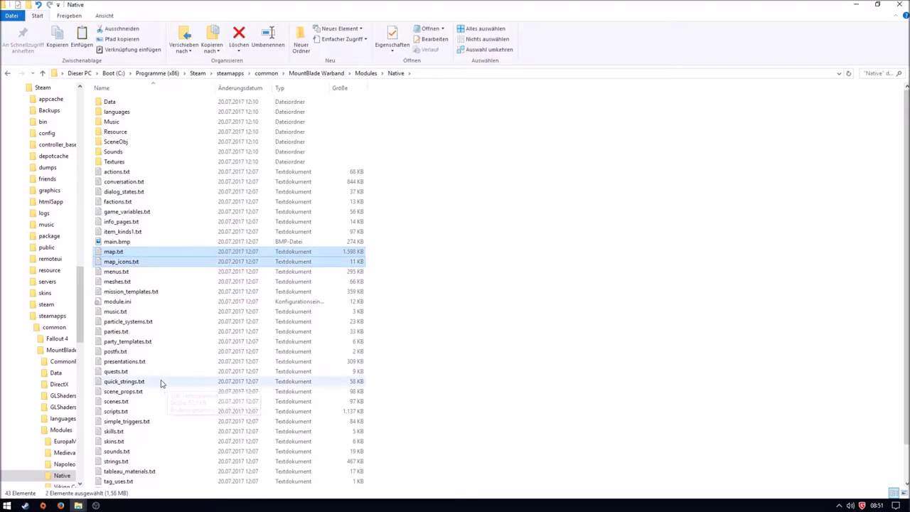
ctrl+click(135, 332)
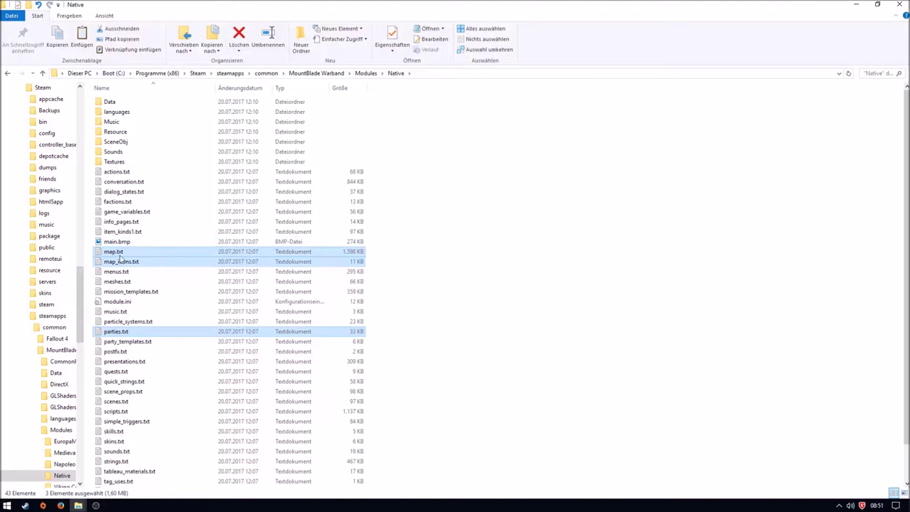
Step: Look into the EuropaMod module folder and return to the Warband Modules folder
key(BackSpace)
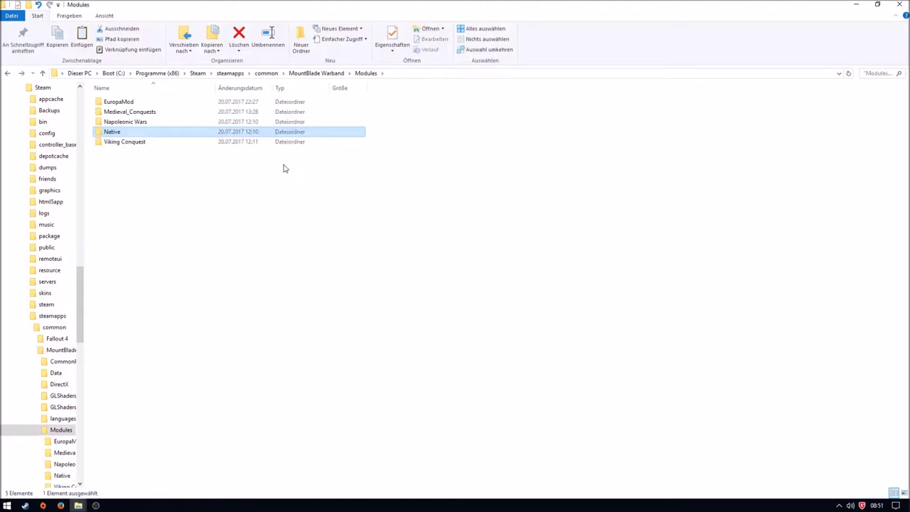
double_click(145, 103)
key(BackSpace)
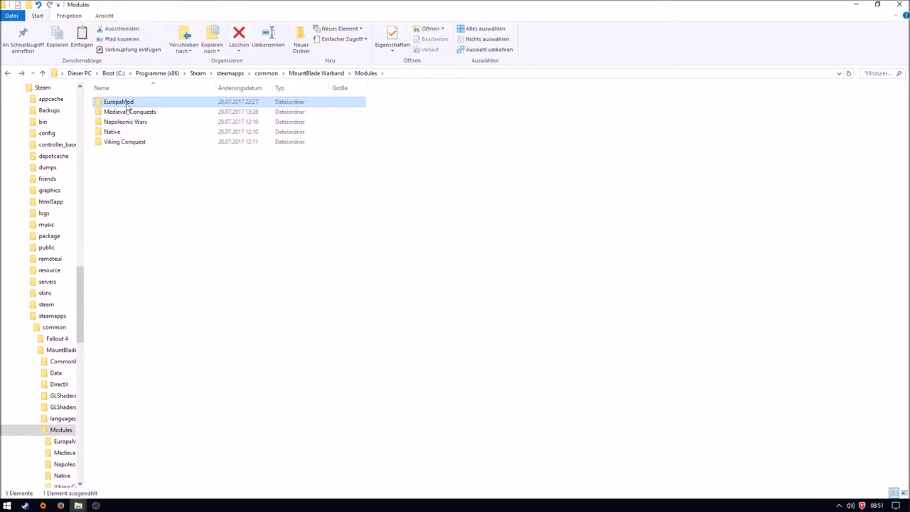
Step: Paste the copied files into the Mount and Blade Modules\Native folder, replacing the existing ones, and delete the three .bak files there
mouse_move(78, 505)
click(248, 469)
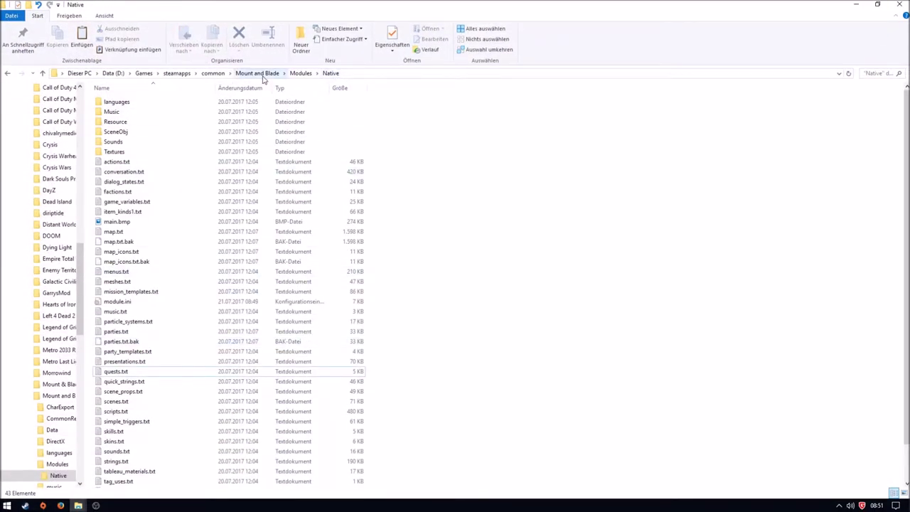
key(ctrl+v)
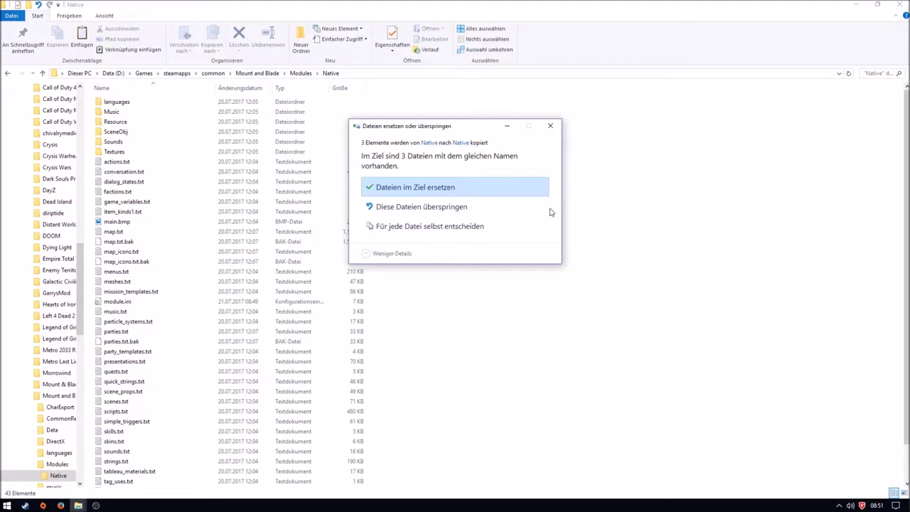
click(458, 187)
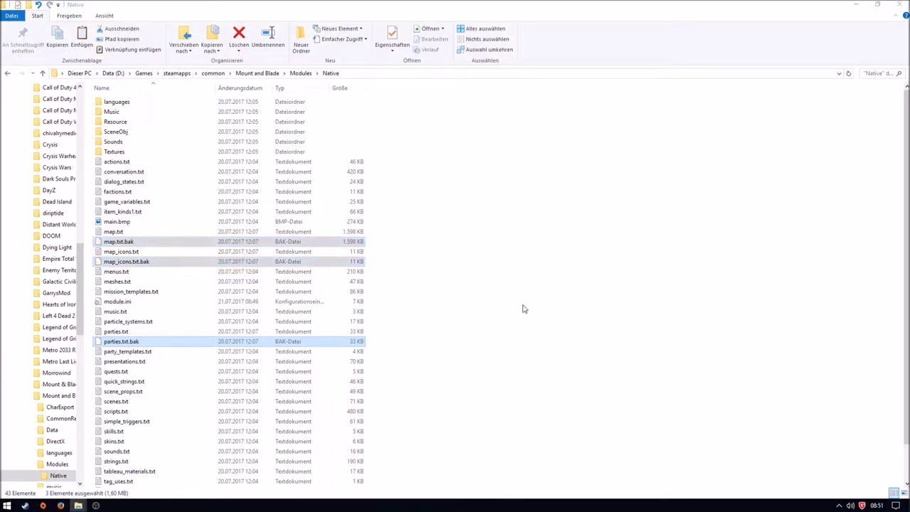
key(Delete)
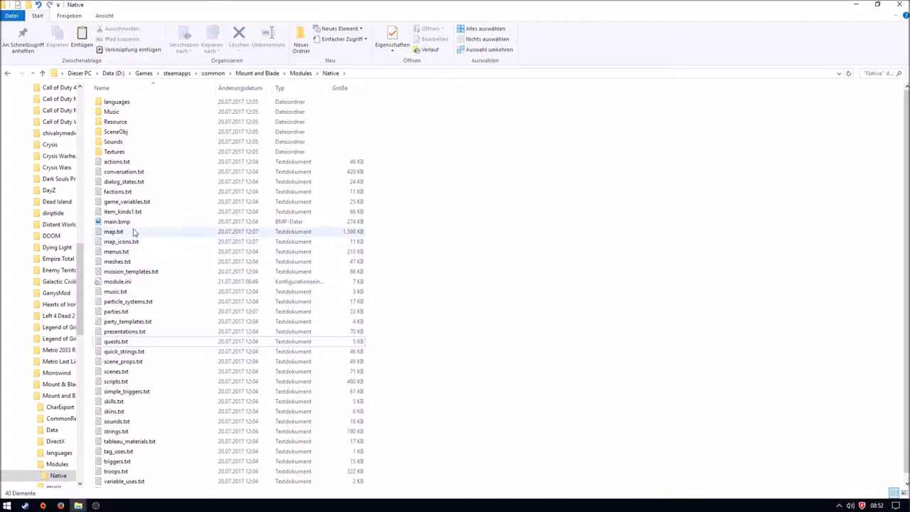
Step: Open the Warband MapManager from the desktop and launch Thorgrim's MapEditor with it
click(908, 506)
click(827, 441)
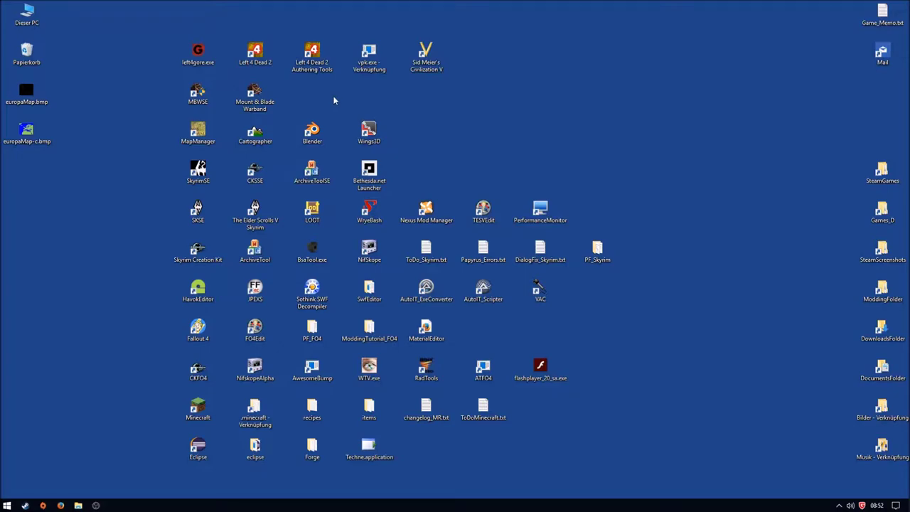
click(198, 135)
double_click(199, 135)
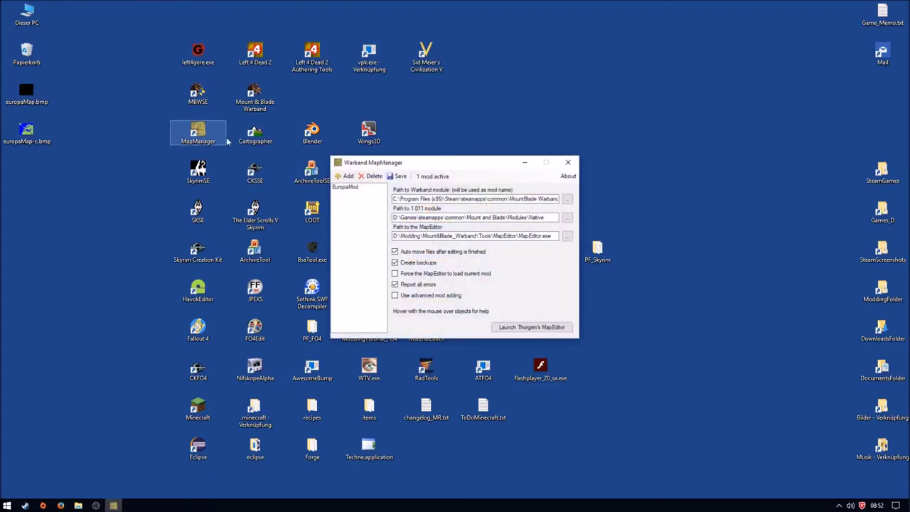
click(546, 327)
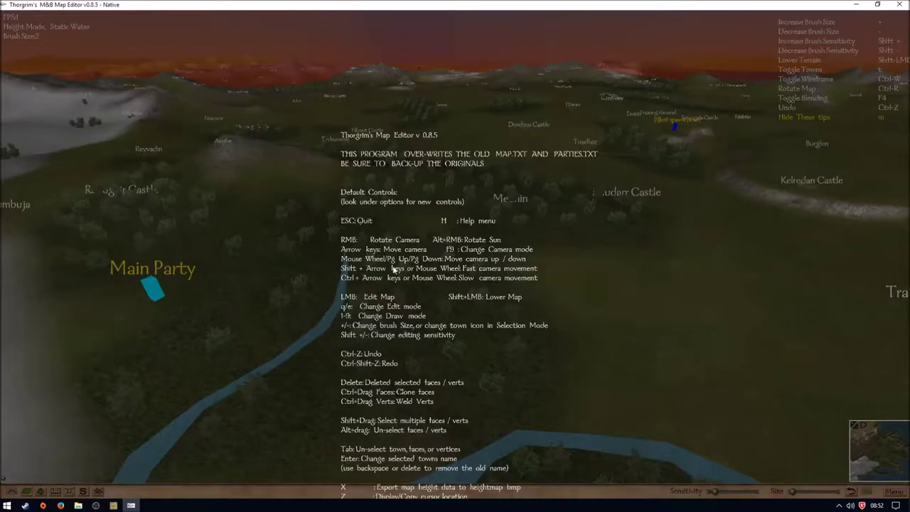
Step: Dismiss the map editor's help screen and switch to vertex mode
scroll(488, 297, down, 10)
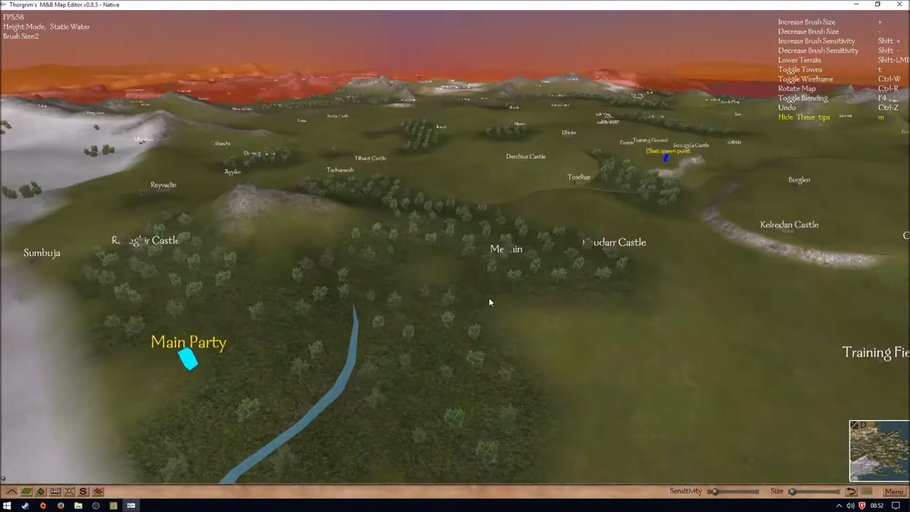
scroll(490, 297, up, 3)
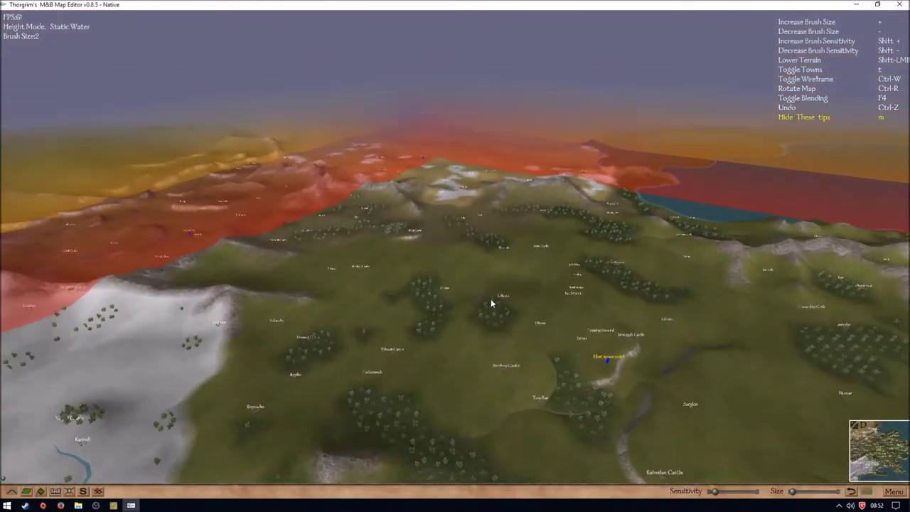
right_drag(490, 298, 632, 297)
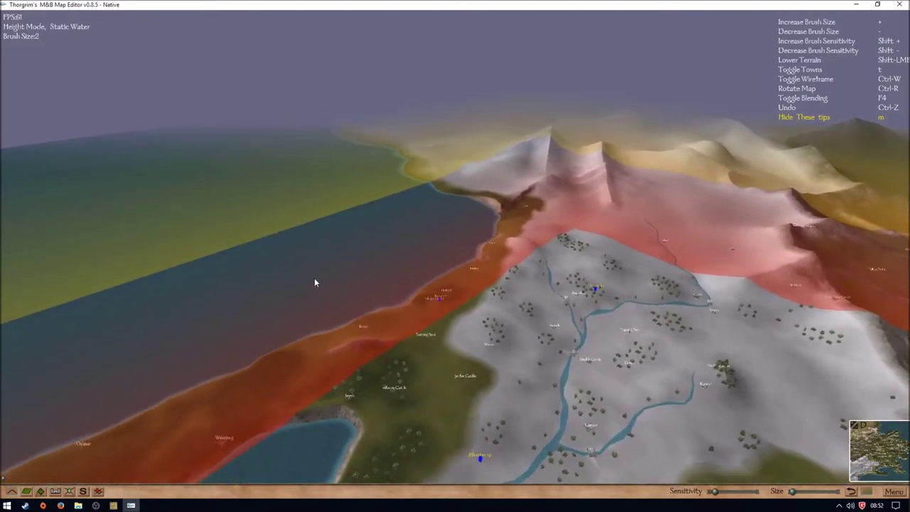
click(70, 491)
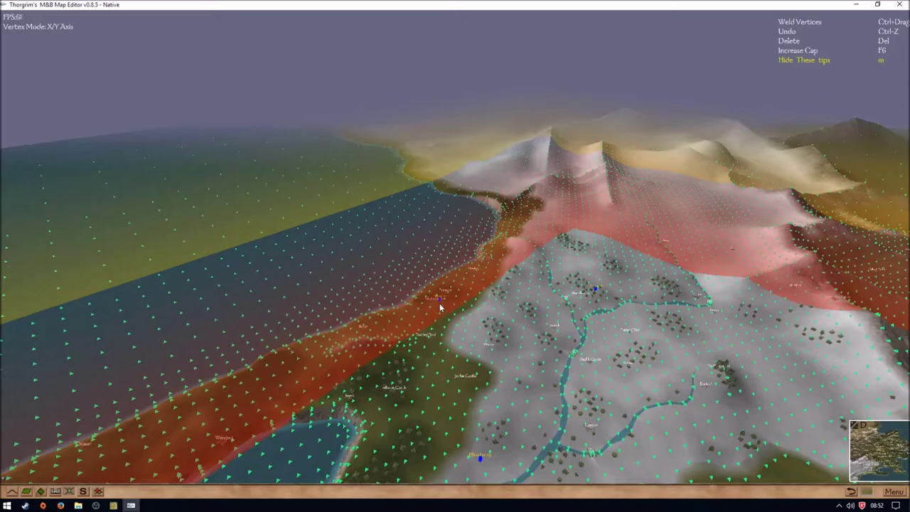
Step: Examine the vertex grid over the mainland, snow region and coastline from several camera angles
right_drag(455, 256, 682, 260)
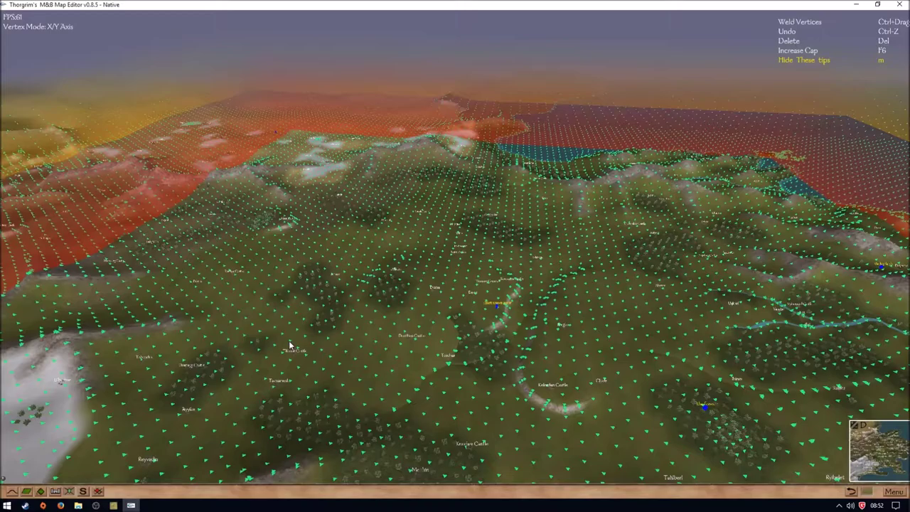
right_drag(429, 330, 270, 331)
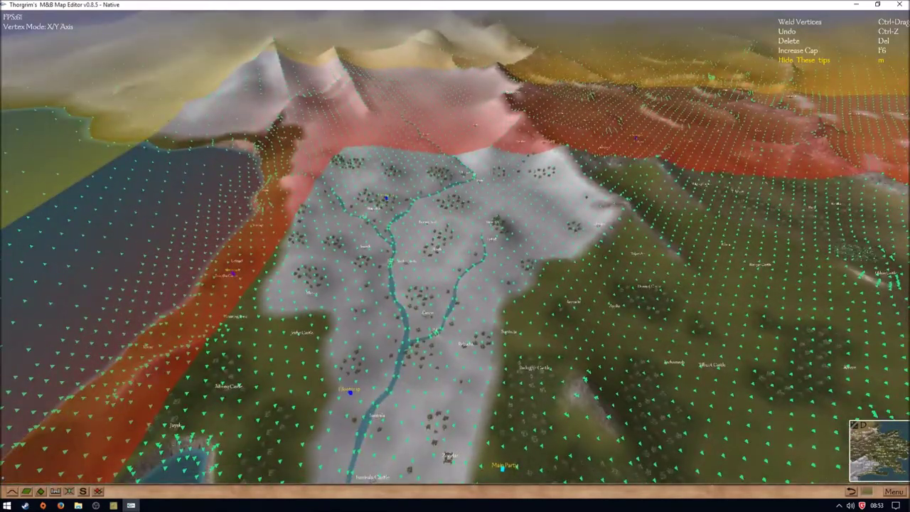
right_drag(306, 371, 306, 376)
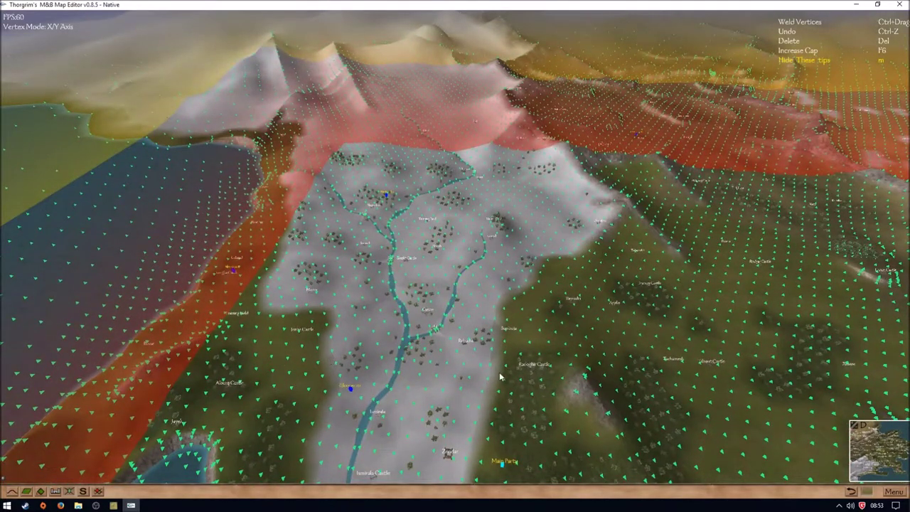
right_drag(591, 322, 596, 333)
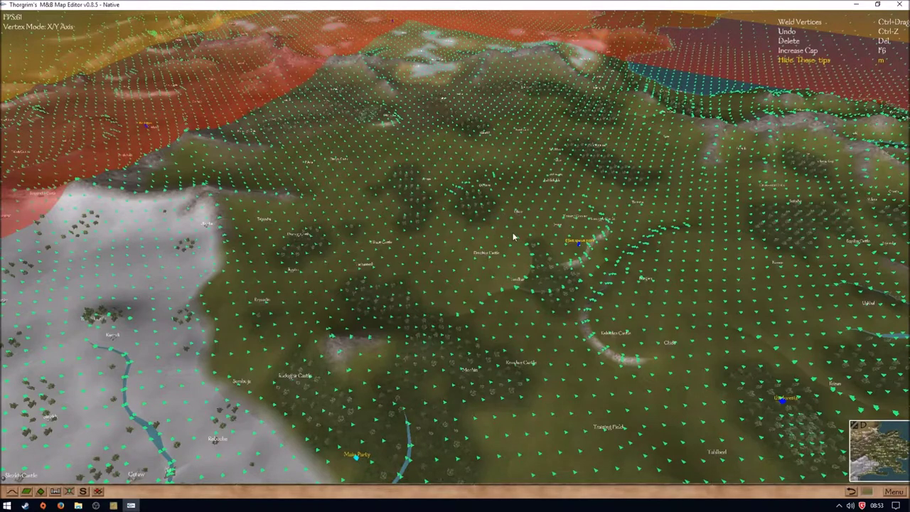
mouse_move(455, 256)
right_down()
mouse_move(647, 263)
mouse_move(512, 277)
mouse_move(444, 269)
right_up()
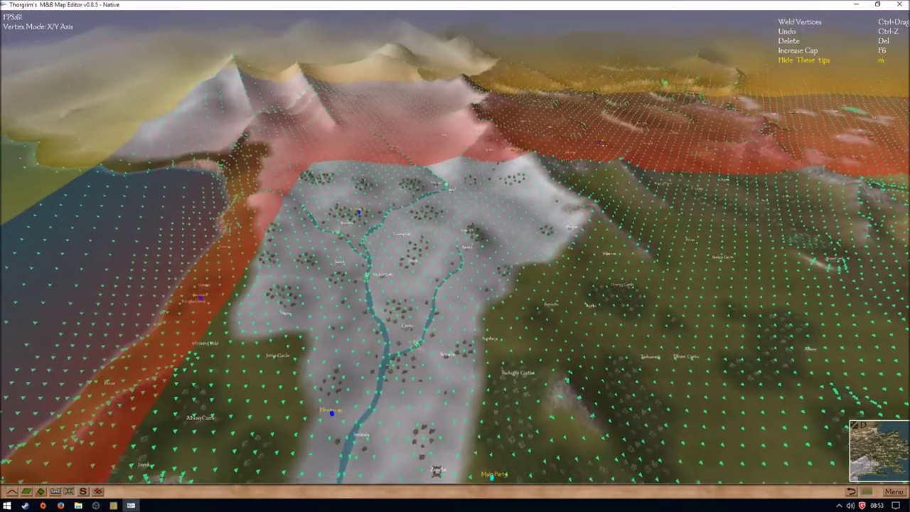
key(d)
key(s)
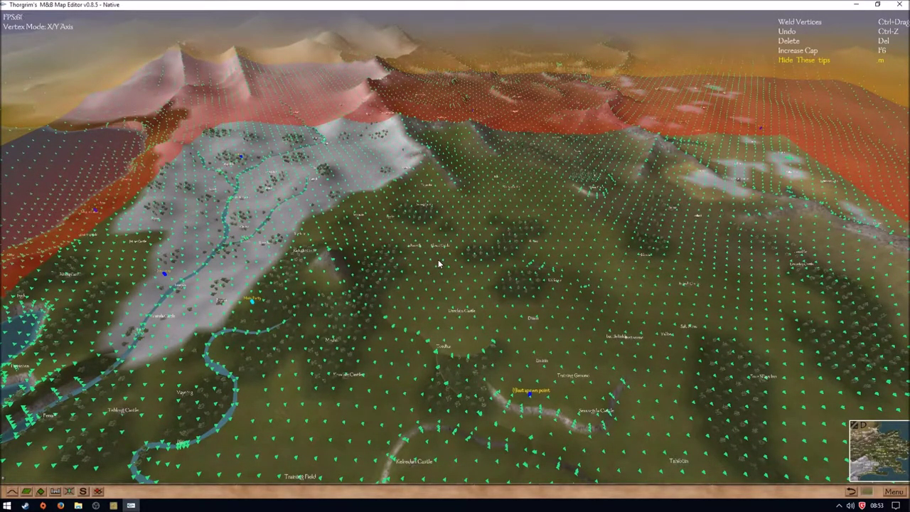
mouse_move(454, 269)
right_down()
mouse_move(469, 275)
mouse_move(457, 267)
right_up()
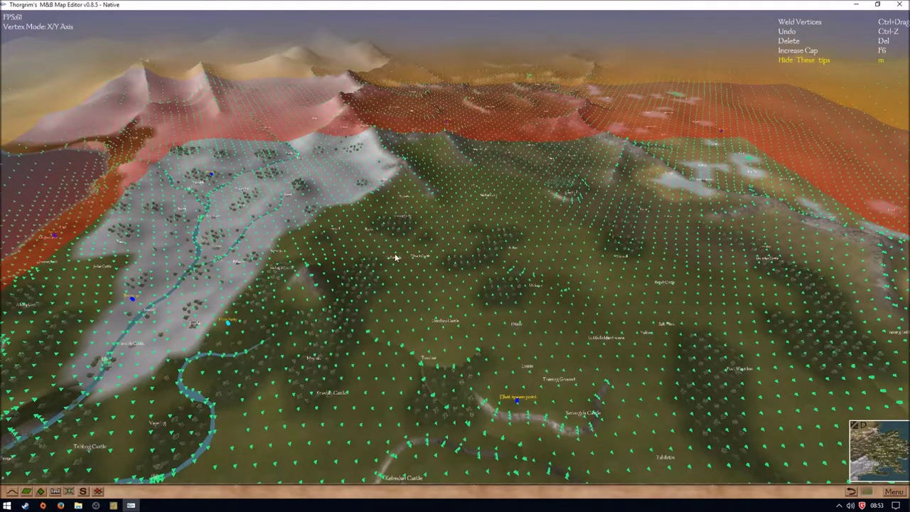
right_drag(433, 252, 443, 288)
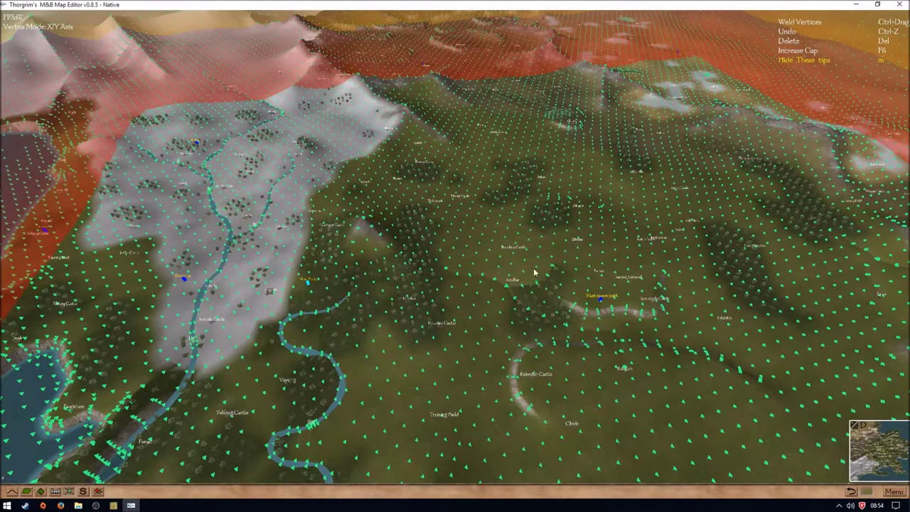
right_drag(534, 272, 522, 270)
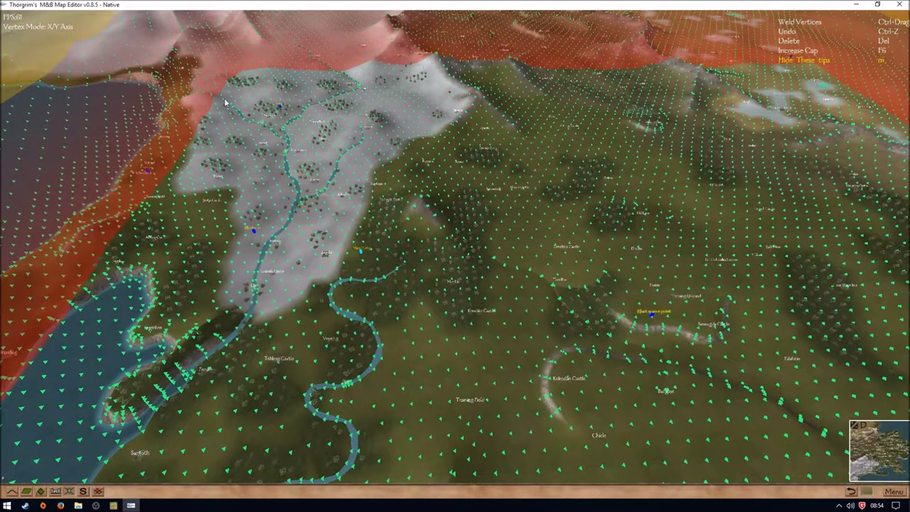
Step: Inspect the vertices over the western sea and the outer map edge, and return the view to the mainland
right_drag(398, 260, 333, 245)
key(w)
right_drag(500, 309, 537, 321)
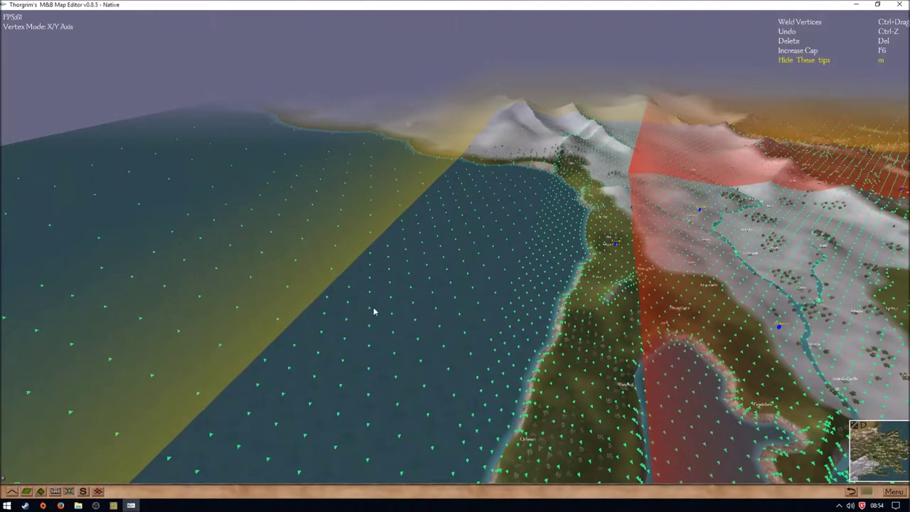
key(w)
right_drag(244, 246, 186, 231)
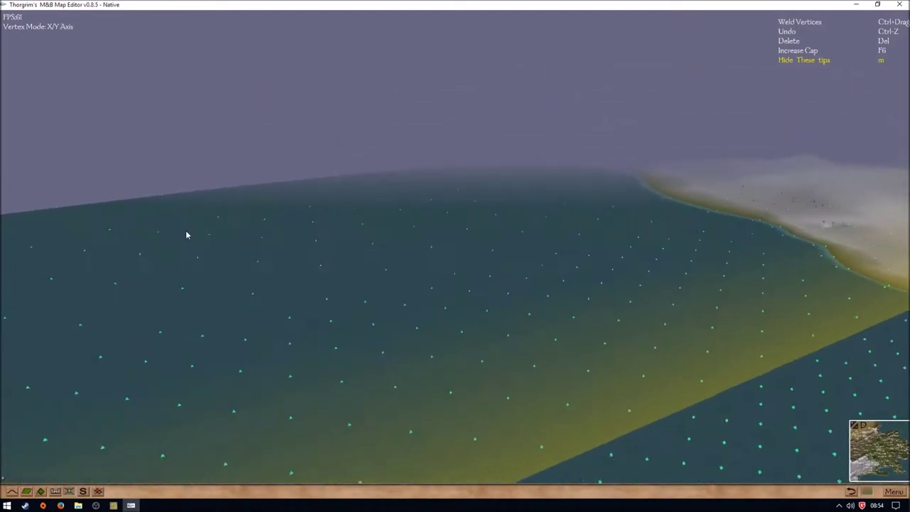
scroll(292, 223, up, 4)
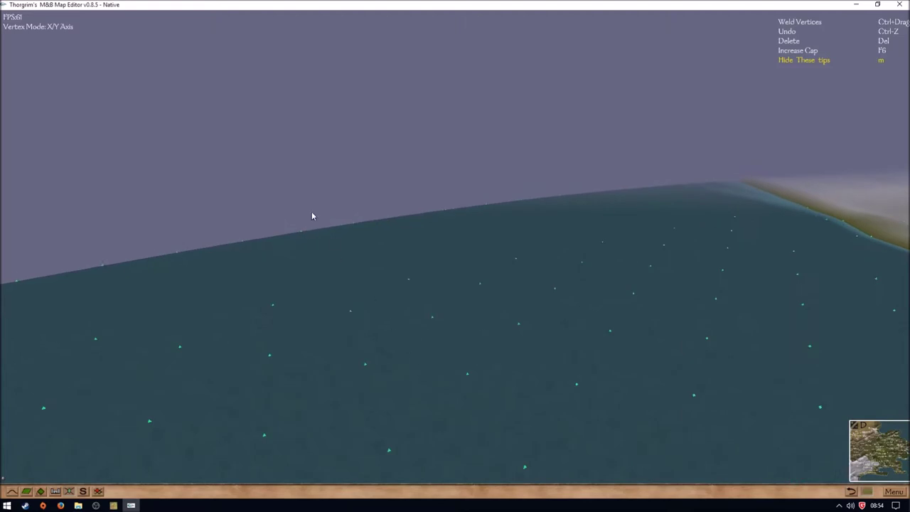
scroll(418, 353, down, 10)
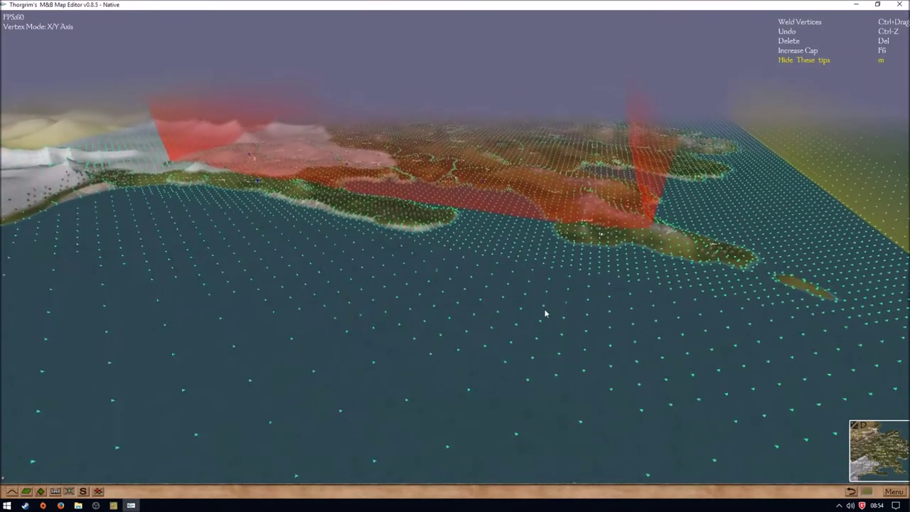
key(w)
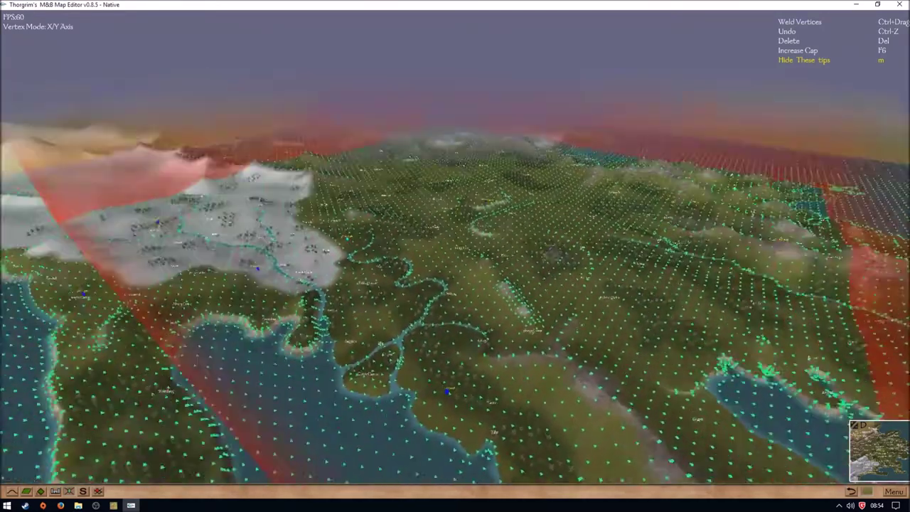
right_drag(418, 353, 465, 309)
key(d)
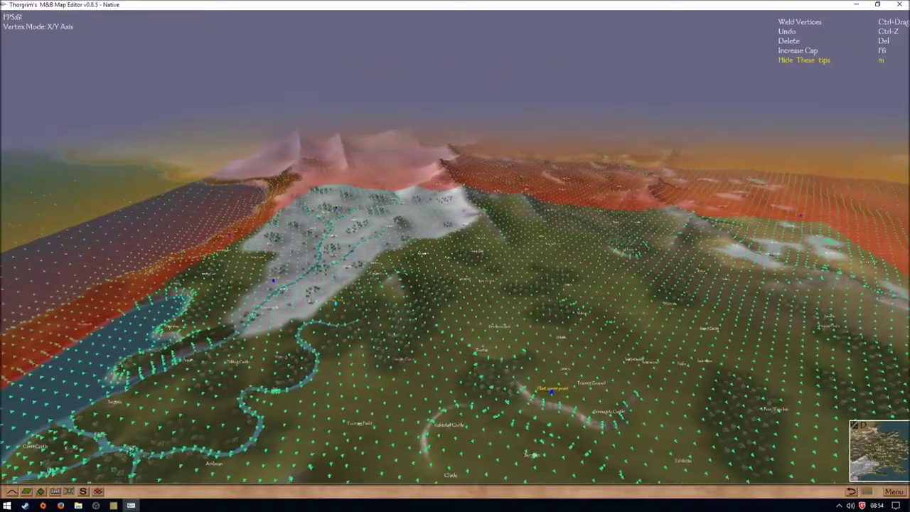
right_drag(469, 311, 513, 290)
right_drag(229, 105, 151, 104)
right_drag(292, 229, 530, 303)
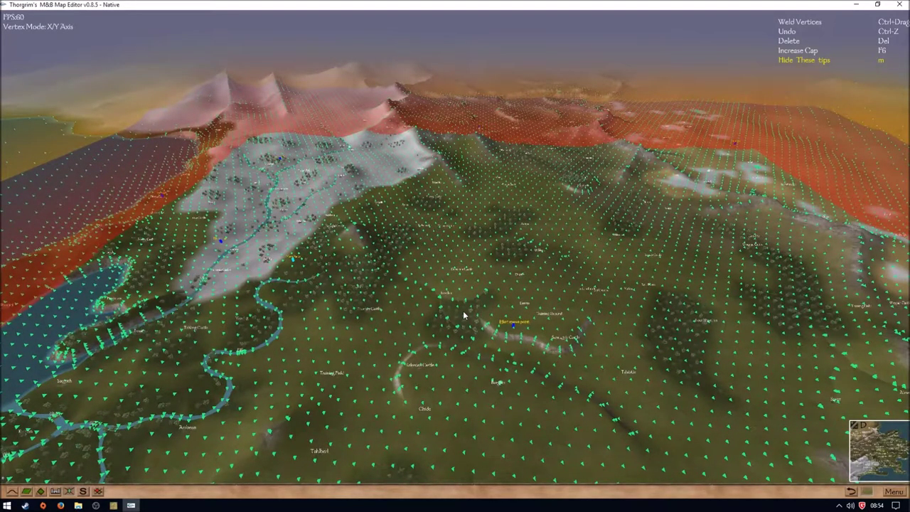
key(q)
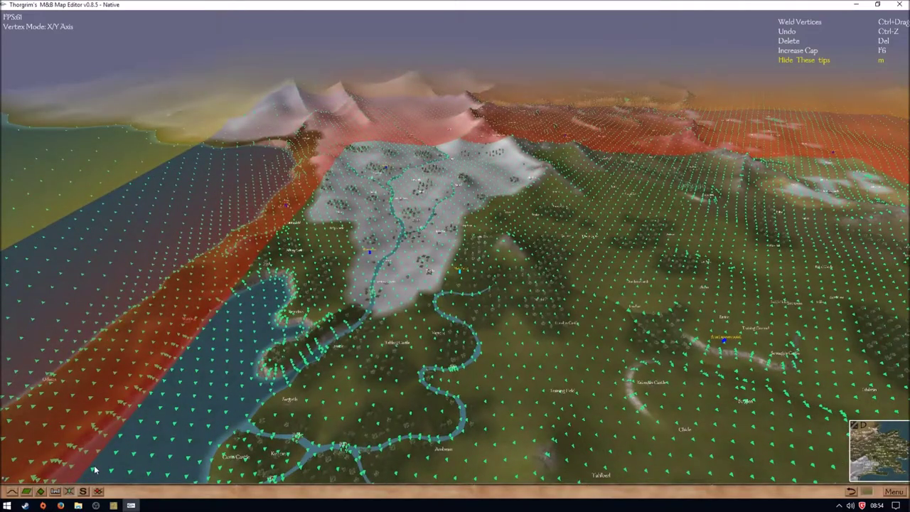
Step: Switch to File Explorer and open settings.cfg from the editorData folder in Notepad++
mouse_move(78, 505)
click(50, 462)
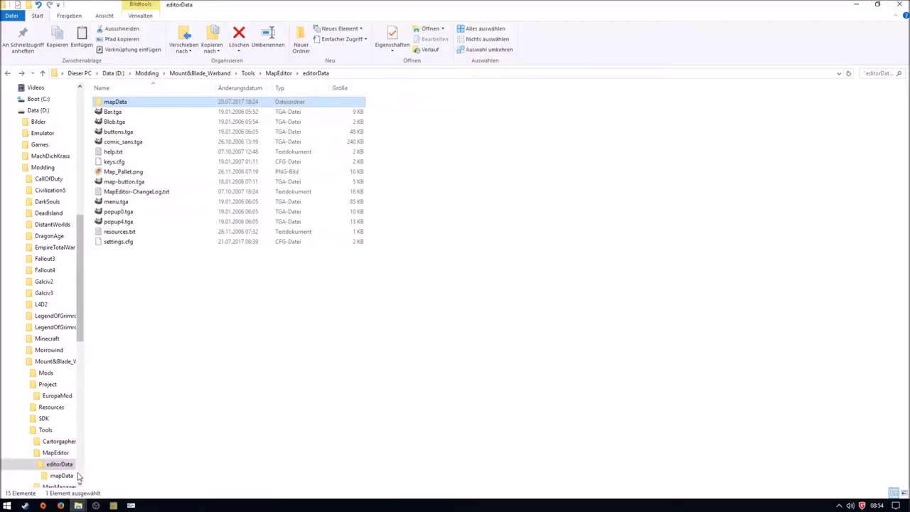
right_click(122, 247)
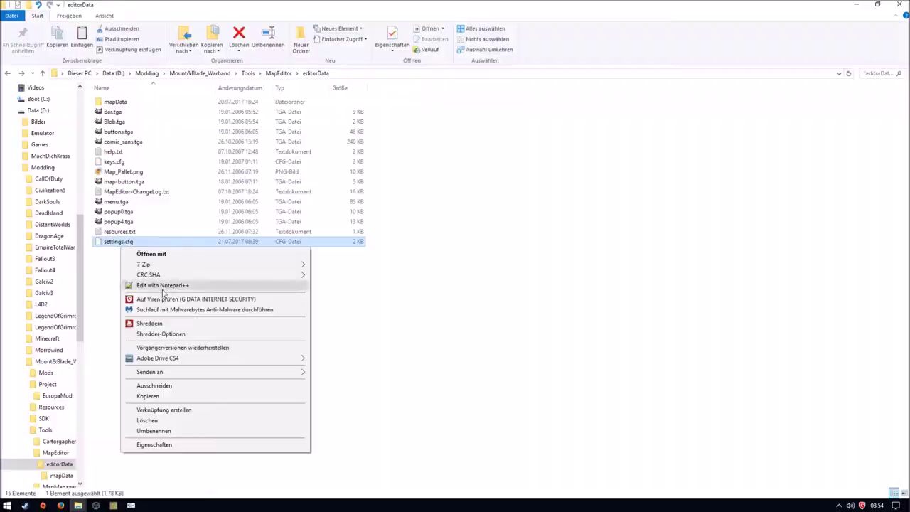
click(162, 286)
Step: Examine the MapWidth, MapHeight and MapDensity settings for new maps, including the comments that explain them
drag(74, 330, 63, 331)
double_click(66, 268)
click(119, 277)
double_click(62, 262)
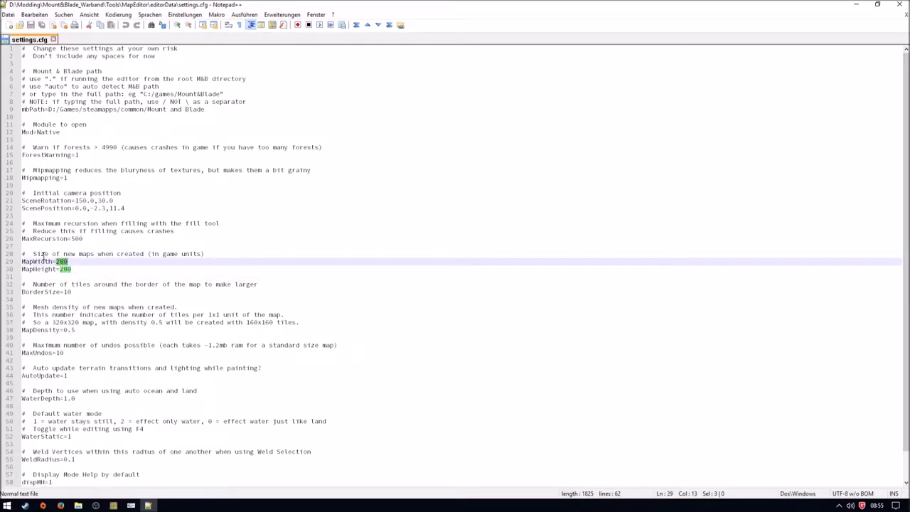
drag(34, 256, 143, 258)
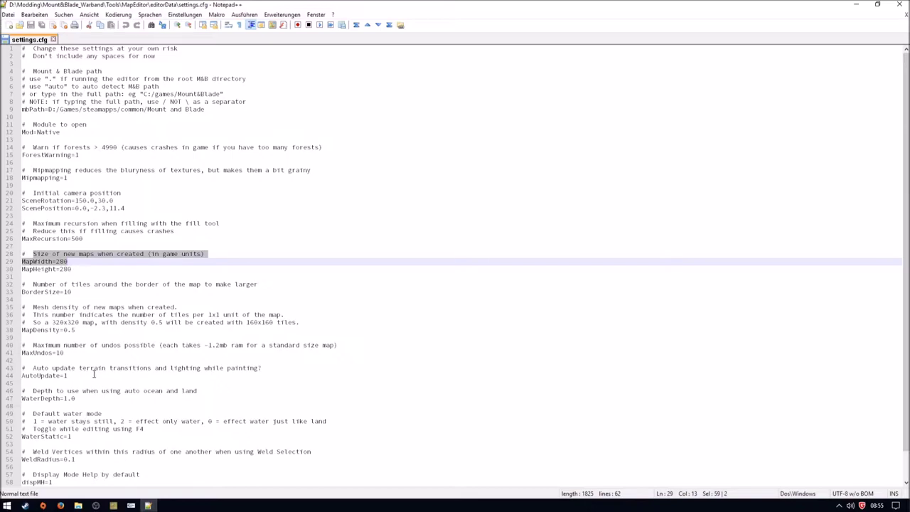
click(64, 330)
drag(33, 307, 175, 306)
click(173, 315)
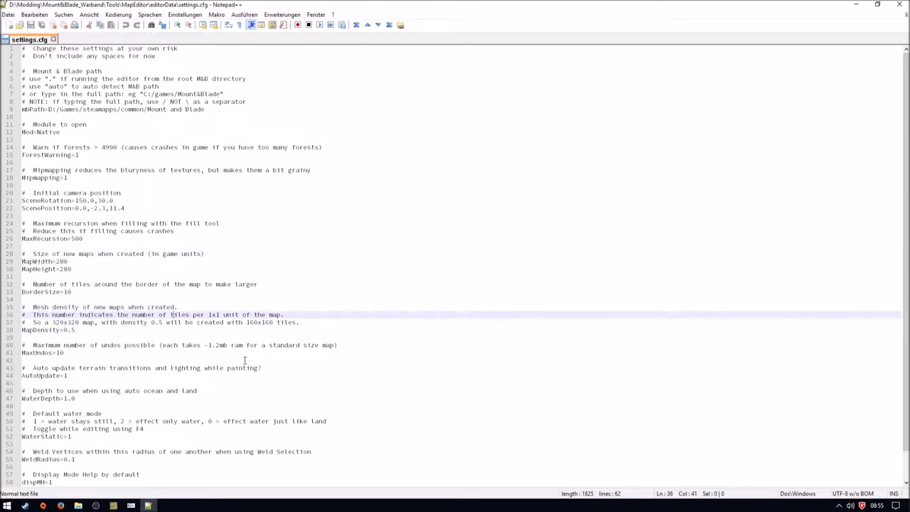
click(80, 329)
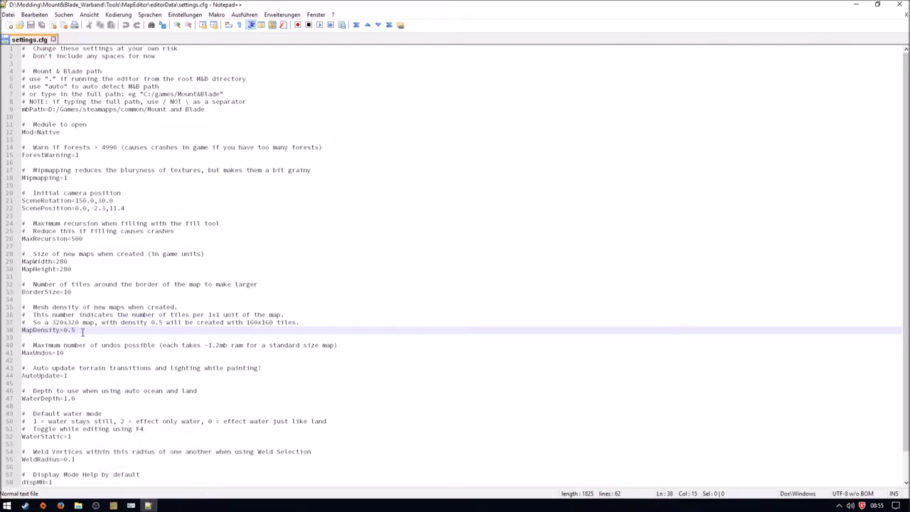
drag(80, 329, 64, 332)
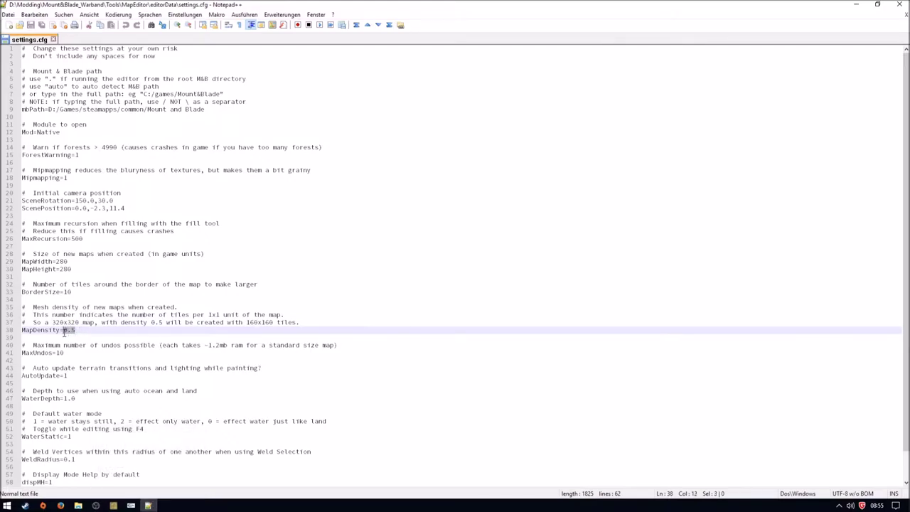
Step: Switch back to Thorgrim's Map Editor, showing the Native map in vertex mode
click(113, 505)
click(115, 500)
click(131, 504)
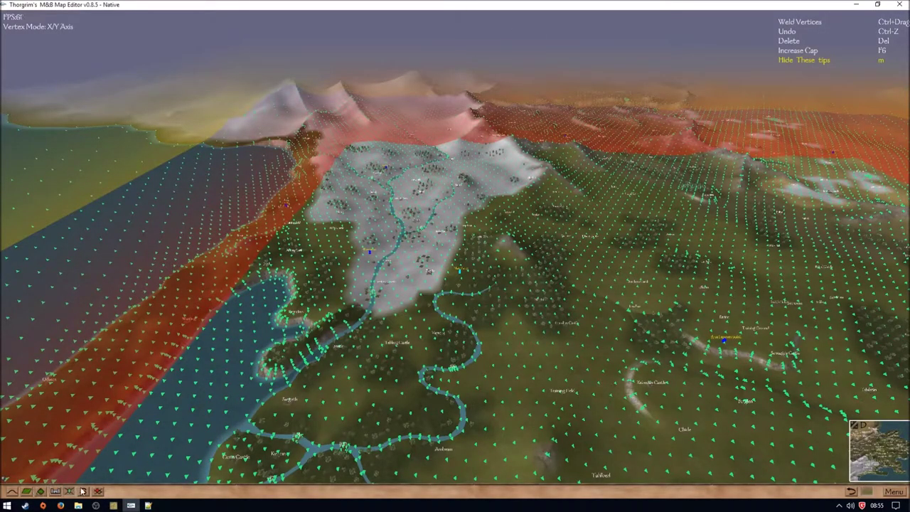
click(14, 491)
click(70, 492)
right_drag(520, 263, 553, 263)
right_drag(481, 242, 444, 237)
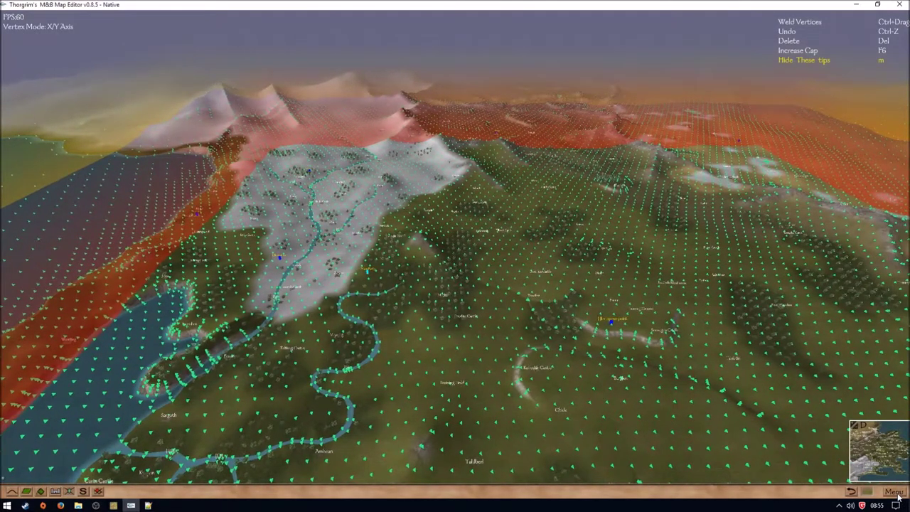
Step: Create a new map and look closely at its vertex grid around Tahlberl
click(897, 497)
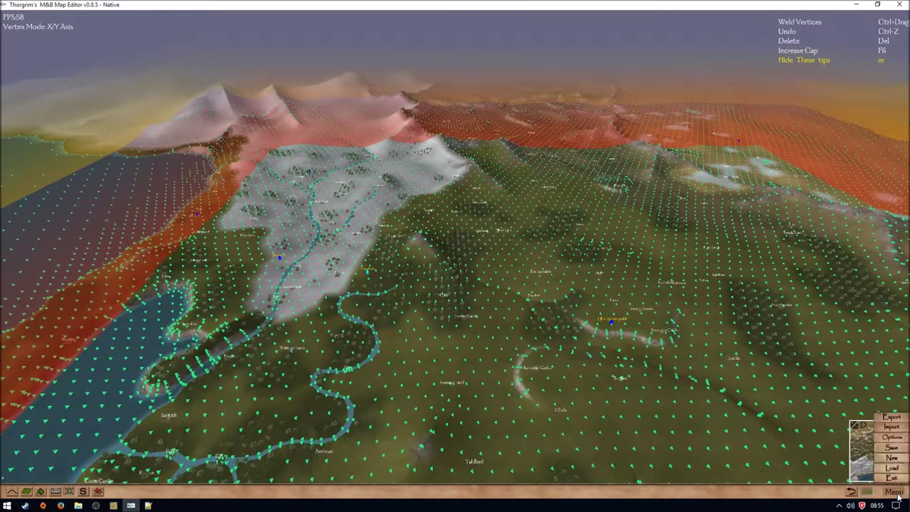
click(895, 460)
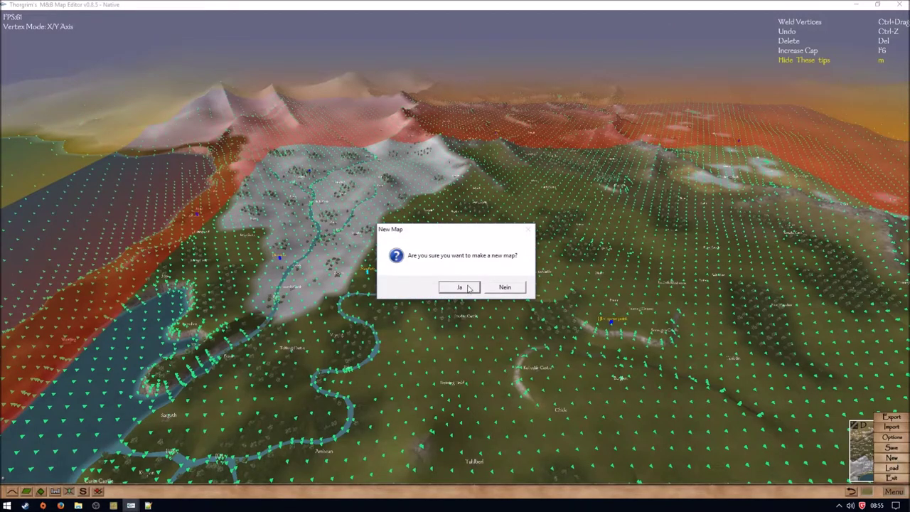
click(463, 289)
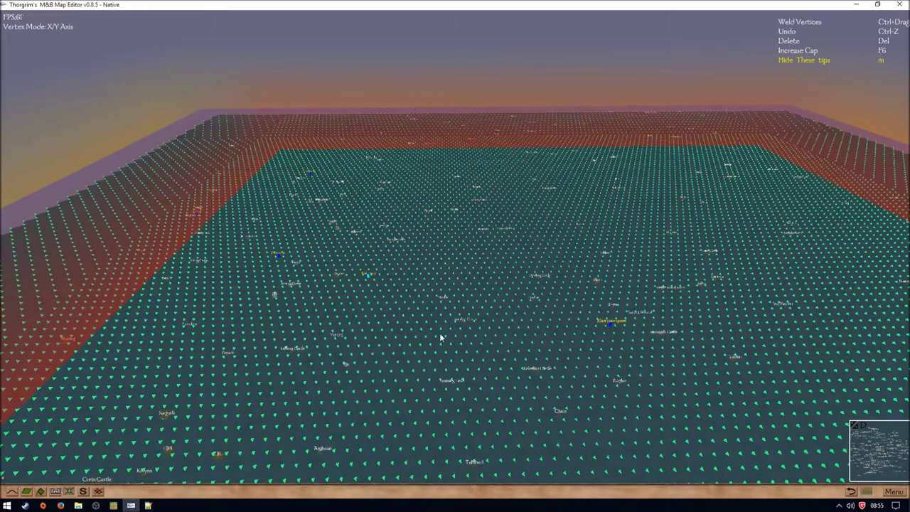
key(w)
right_drag(450, 337, 525, 283)
key(w)
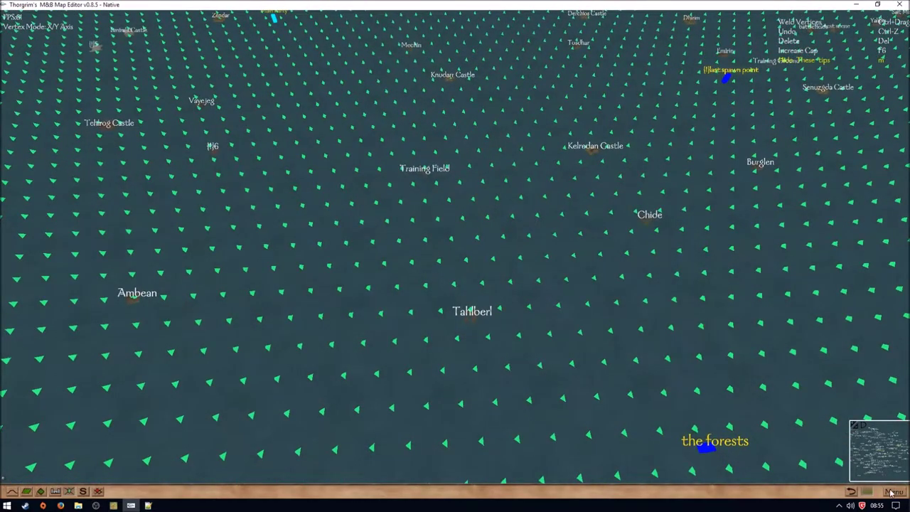
Step: Load the Native map again without saving the new map
click(891, 492)
click(886, 468)
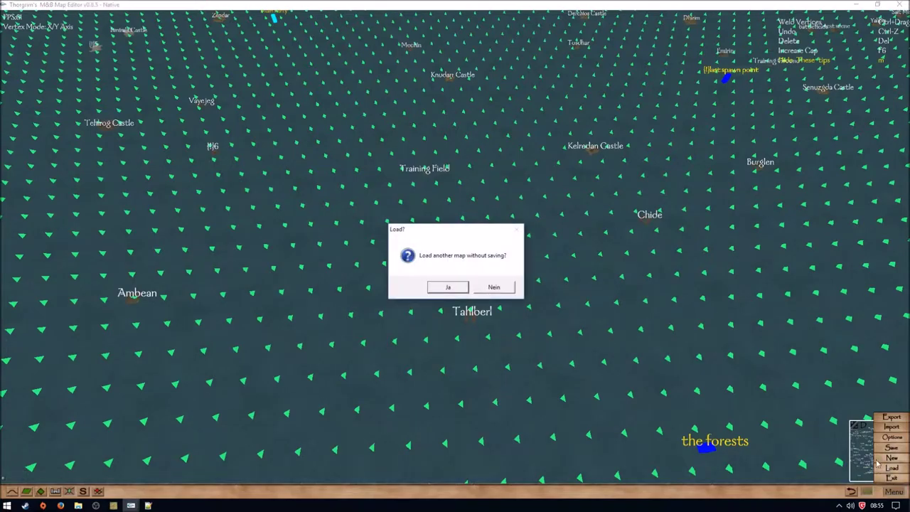
click(448, 287)
click(322, 44)
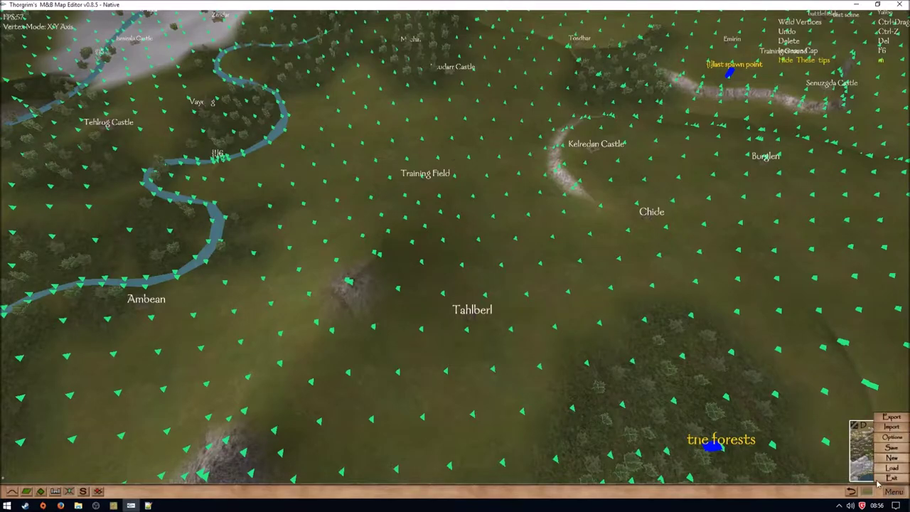
Step: Replace the loaded Native map with a new map and inspect its full vertex grid, red border and outer edge
click(882, 459)
click(459, 287)
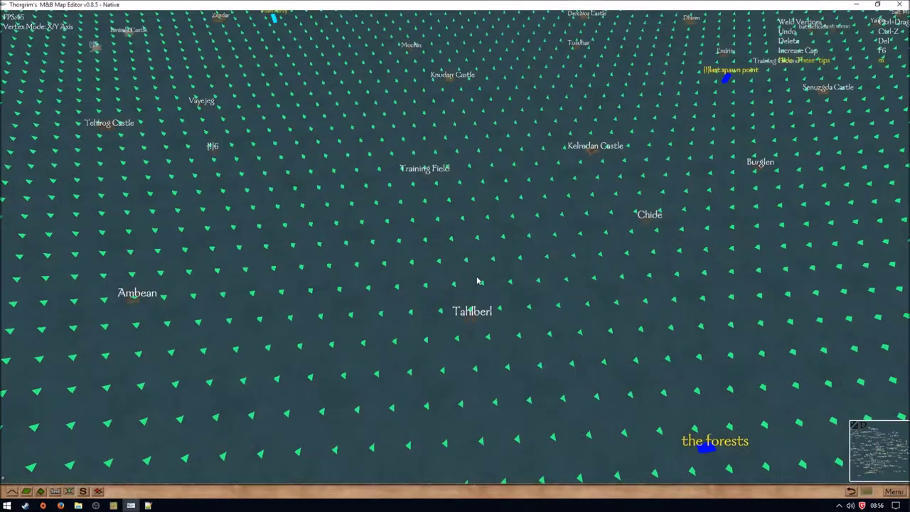
scroll(527, 282, down, 10)
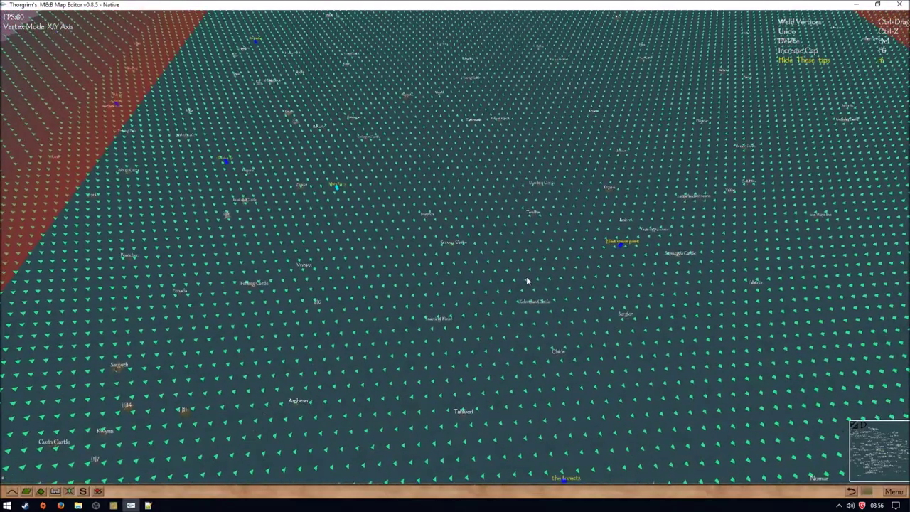
scroll(526, 278, down, 3)
middle_drag(526, 278, 528, 240)
right_drag(527, 240, 559, 305)
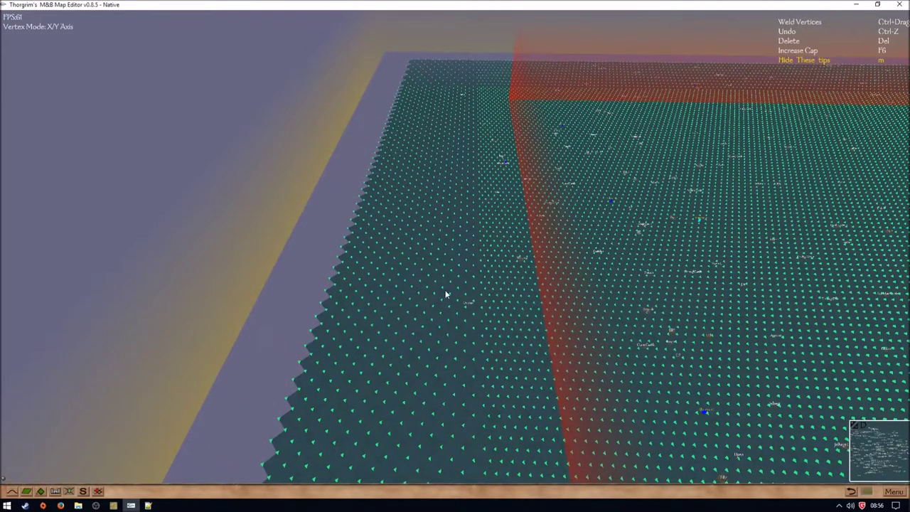
right_drag(428, 298, 527, 229)
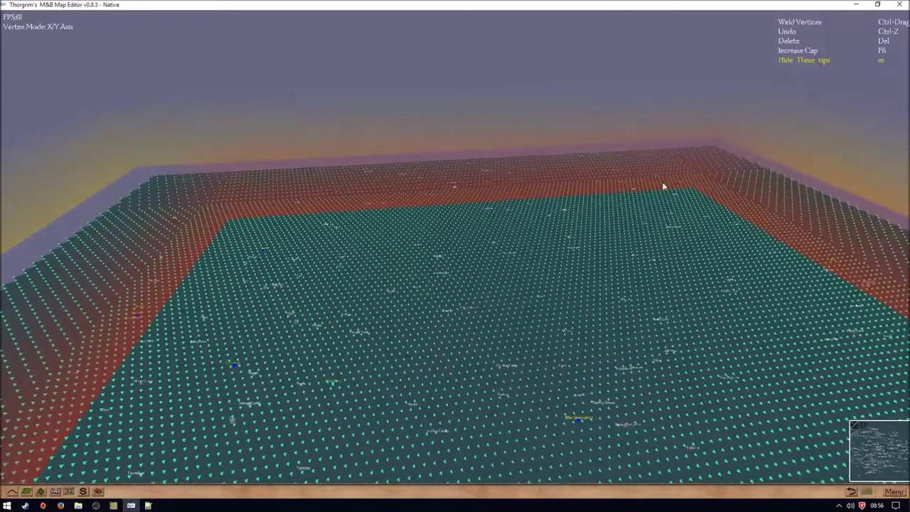
right_drag(662, 181, 640, 188)
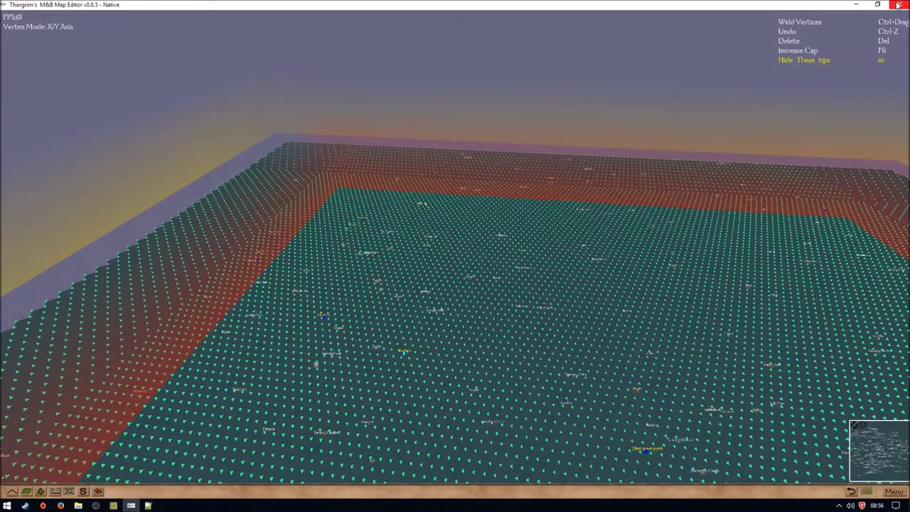